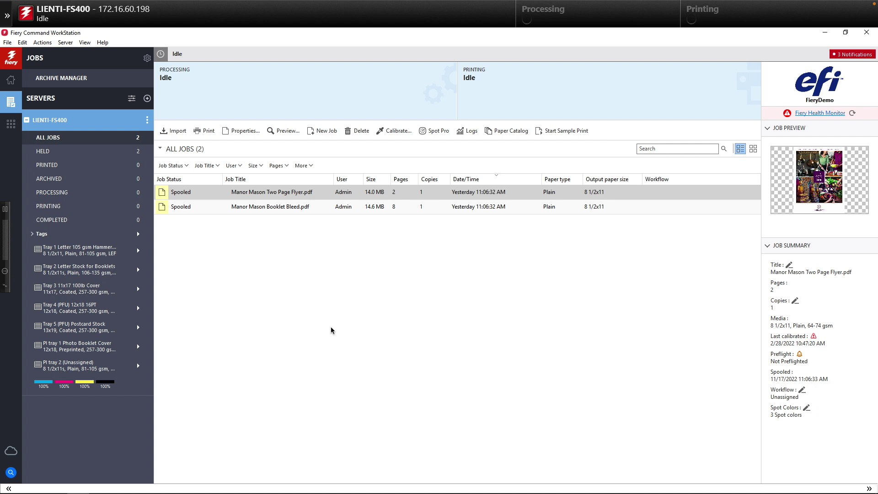
Open the server's Device Center on its empty Virtual Printers page and start a new virtual printer.
left_click(147, 121)
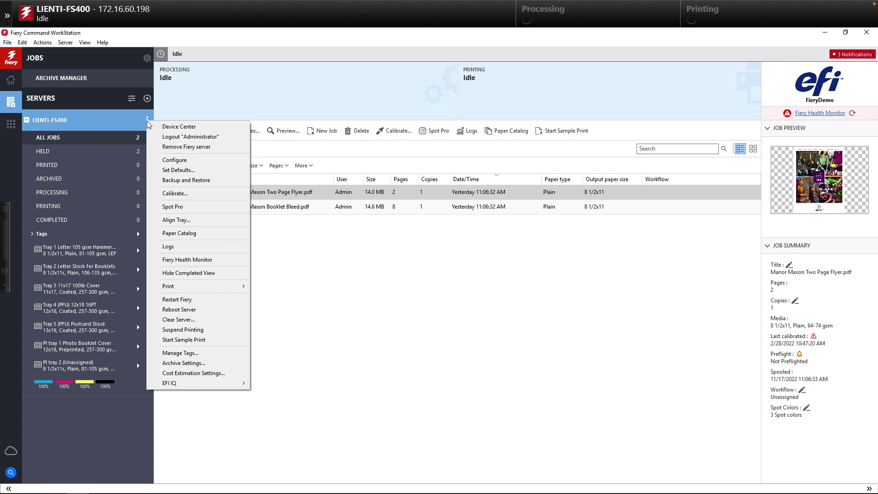
left_click(190, 127)
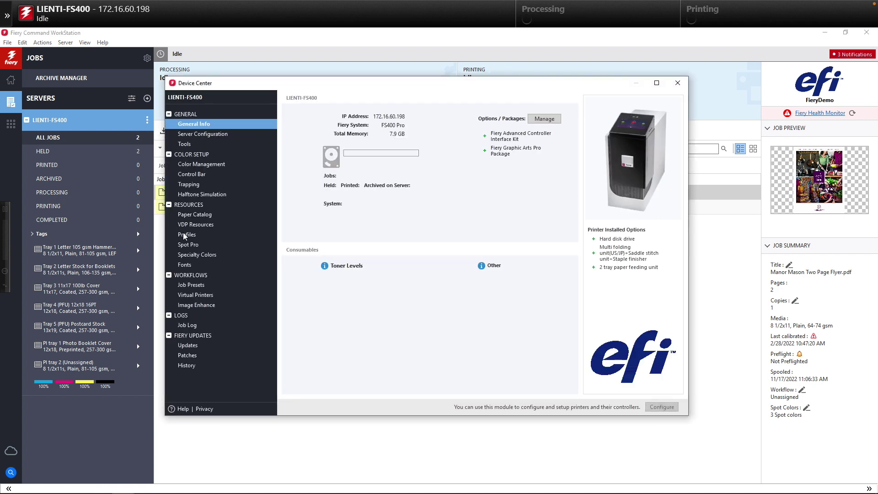
left_click(210, 294)
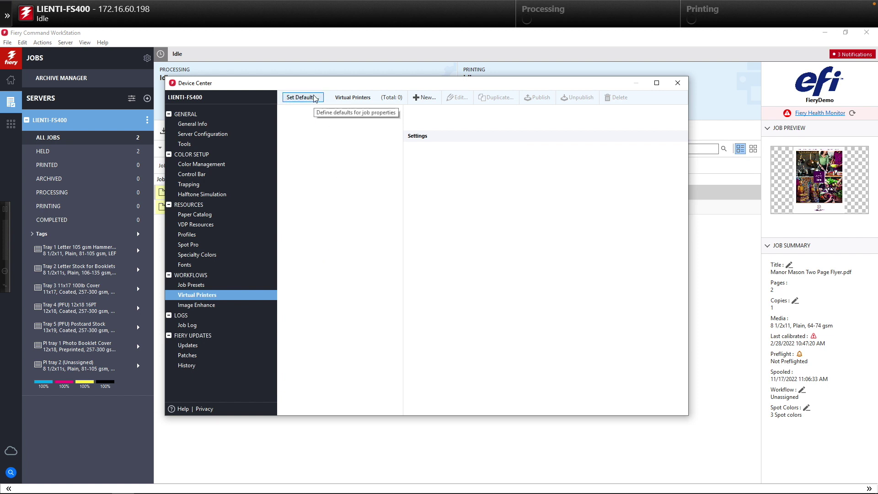
left_click(418, 98)
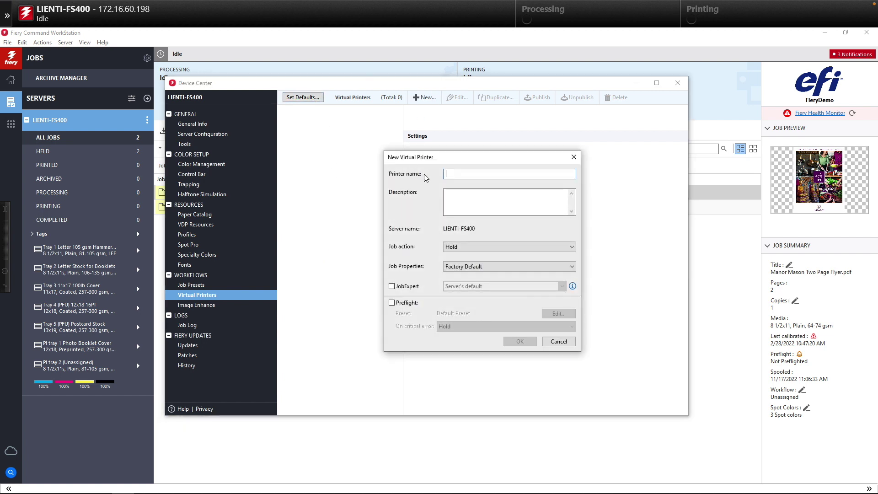
Save a virtual printer named Duplex with job action Print and Top-top duplex layout.
type("Duplex")
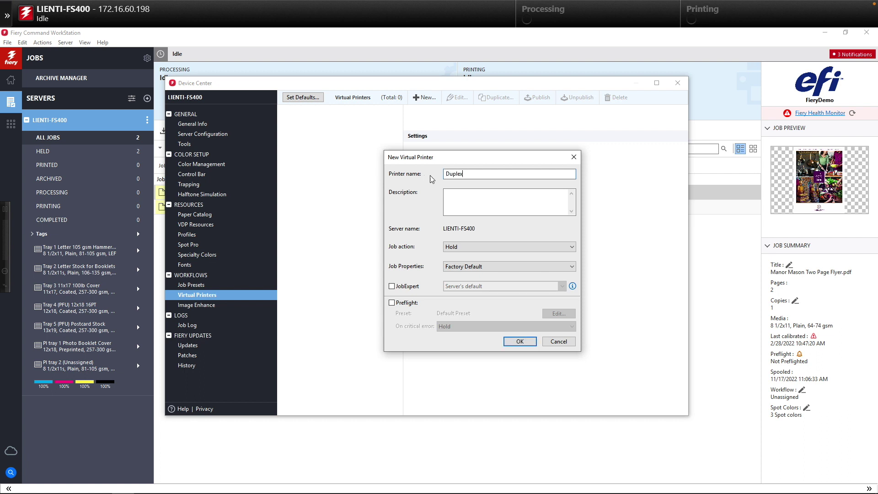
left_click(490, 247)
left_click(457, 258)
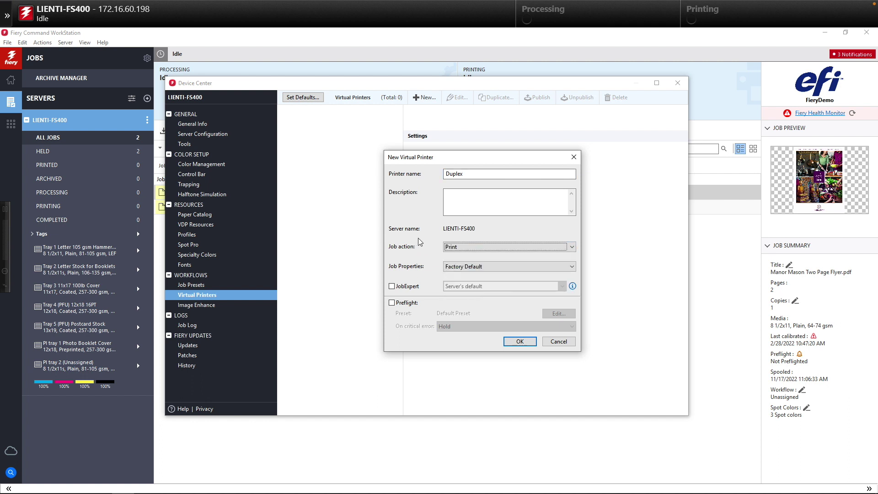
left_click(484, 268)
left_click(465, 276)
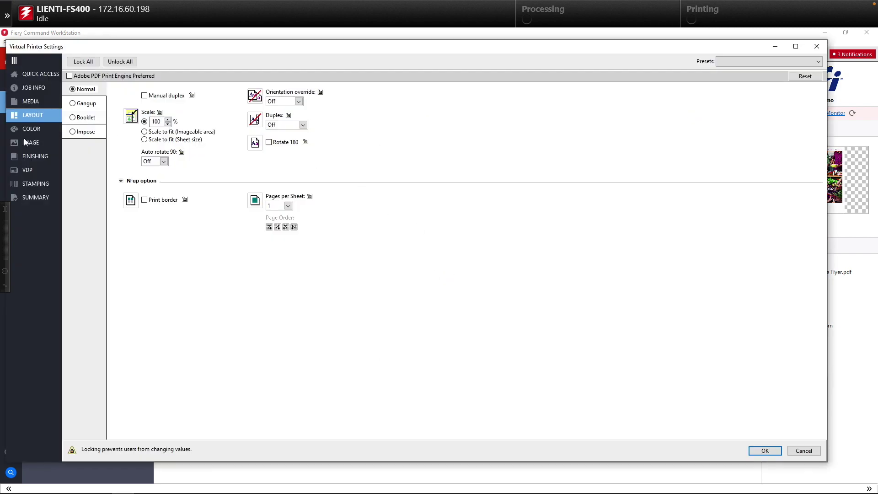
left_click(302, 124)
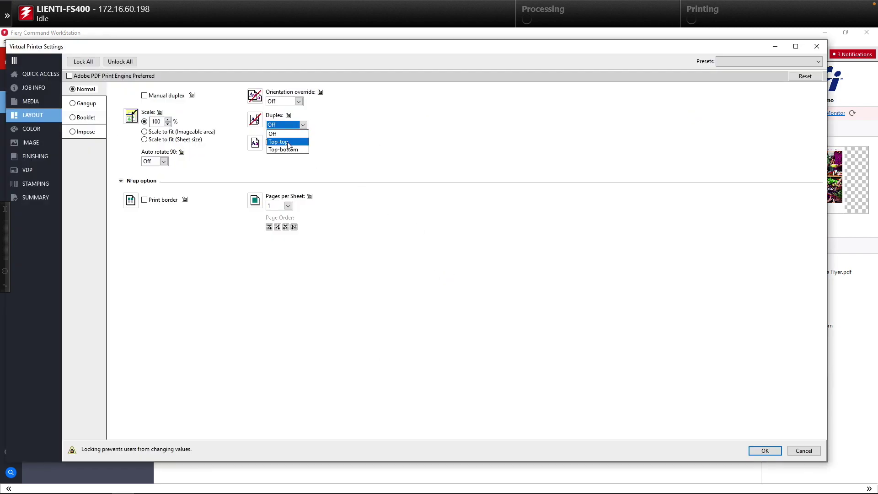
left_click(289, 140)
left_click(765, 450)
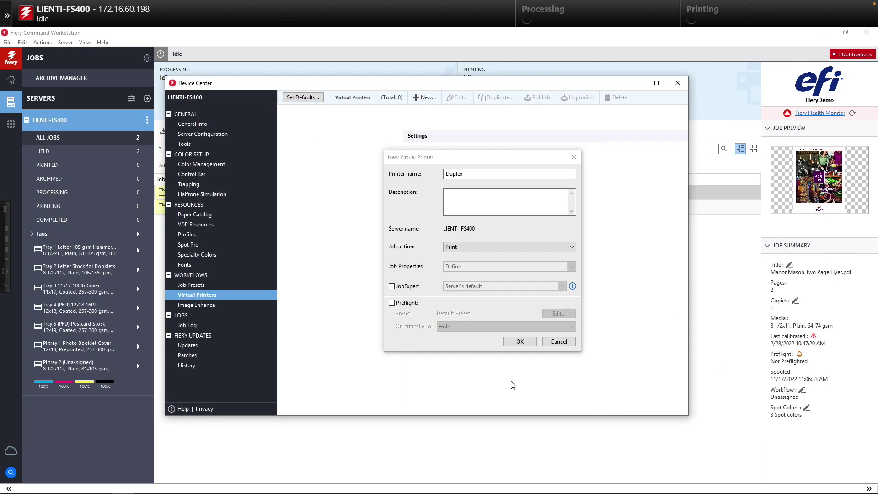
left_click(520, 341)
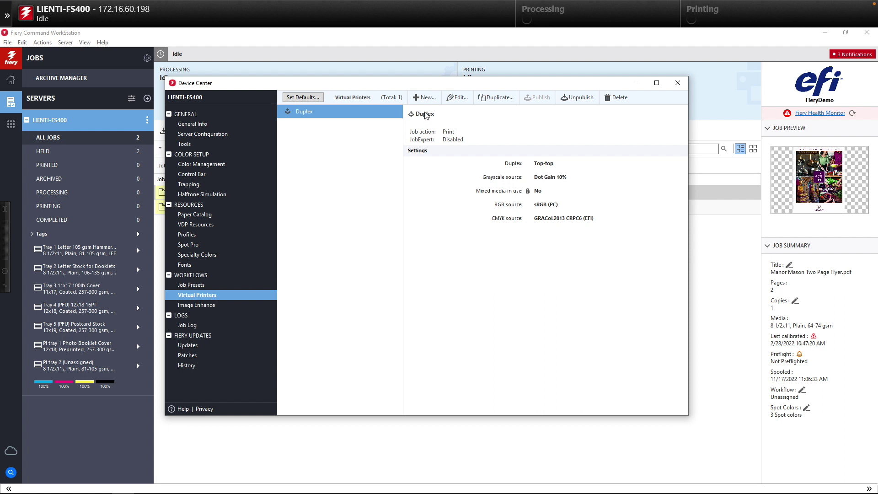
Add the Corner_Staple virtual printer using Process and Hold and the Corner_Staple job properties preset.
left_click(428, 97)
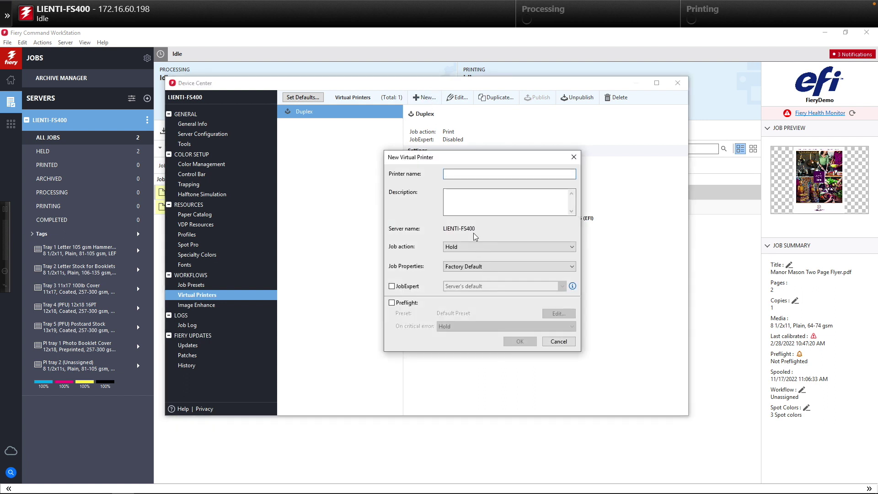
type("Corner_Staple")
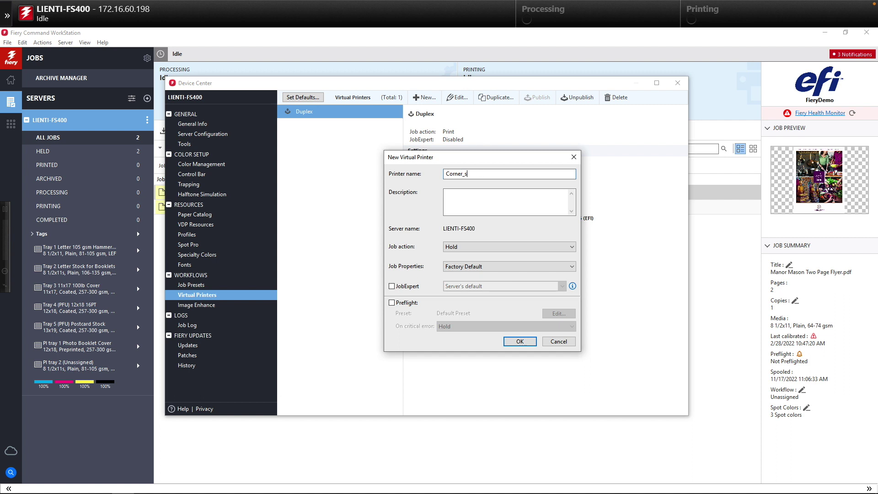
left_click(473, 247)
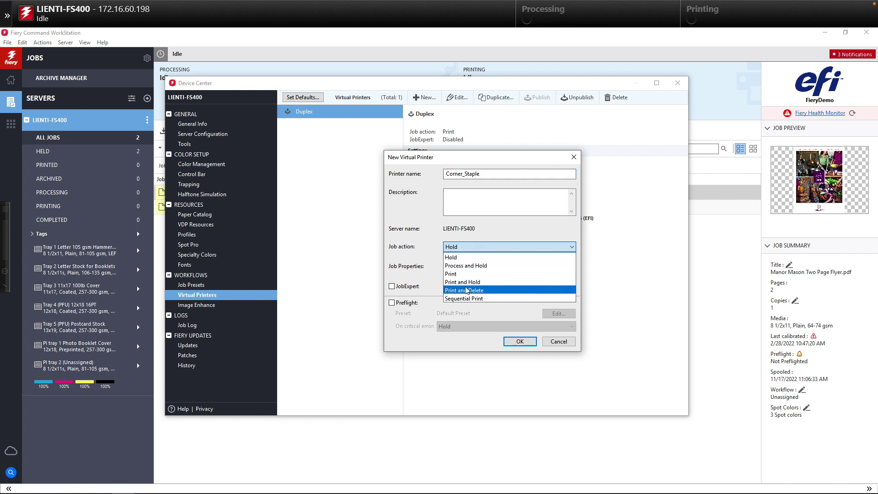
left_click(464, 265)
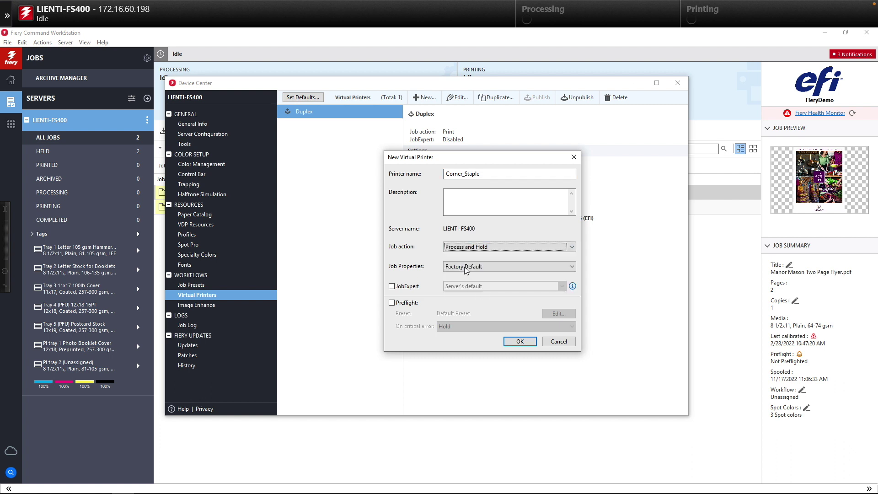
left_click(465, 268)
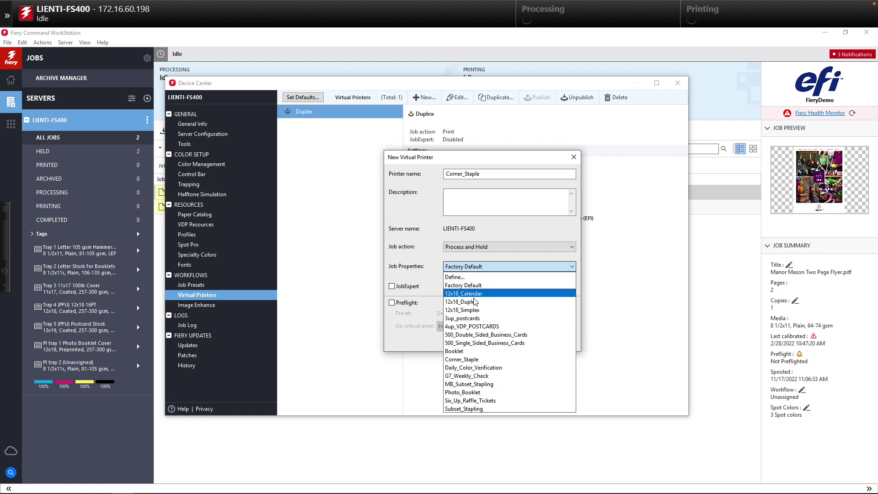
left_click(475, 360)
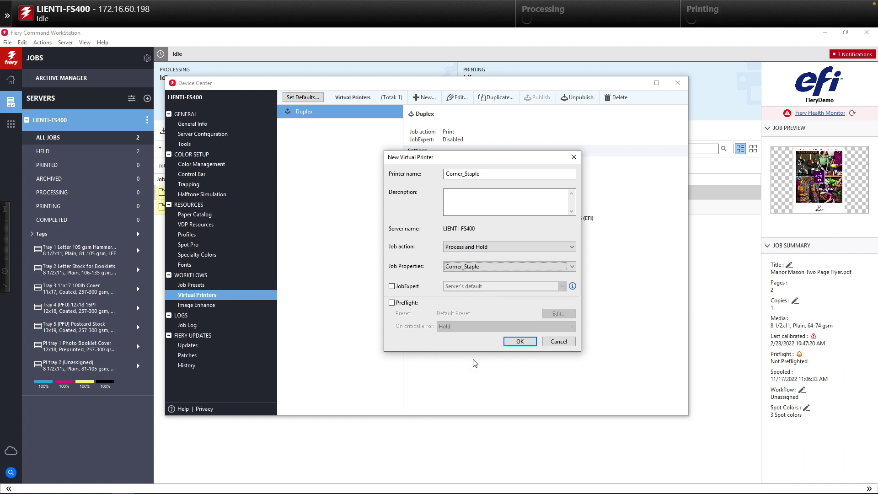
left_click(519, 343)
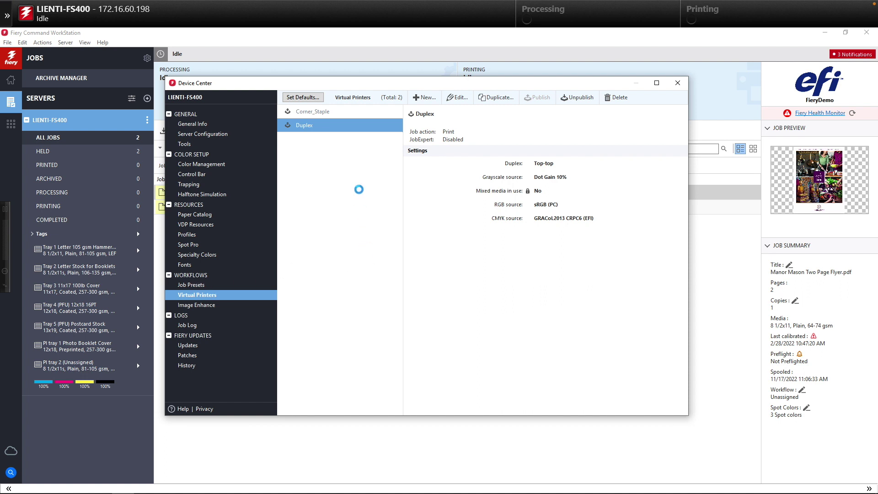
Close Device Center and open Acrobat's Print dialog for Eight Page Document.pdf.
left_click(677, 83)
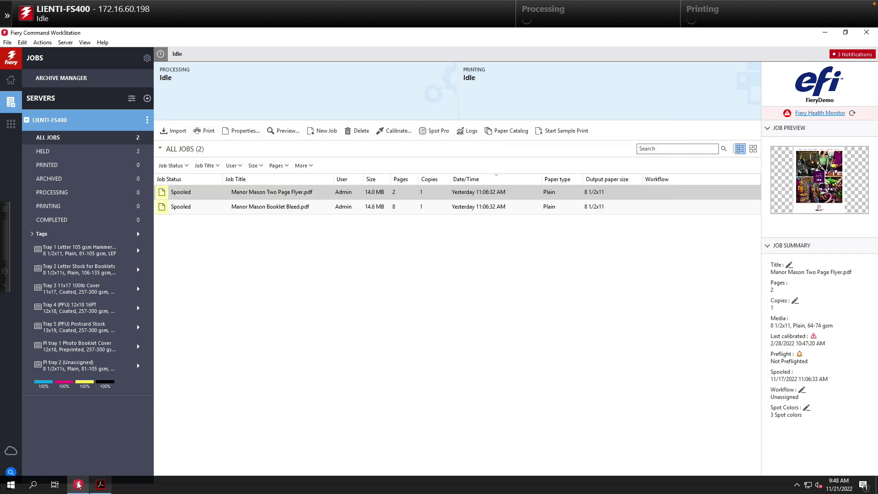
left_click(101, 490)
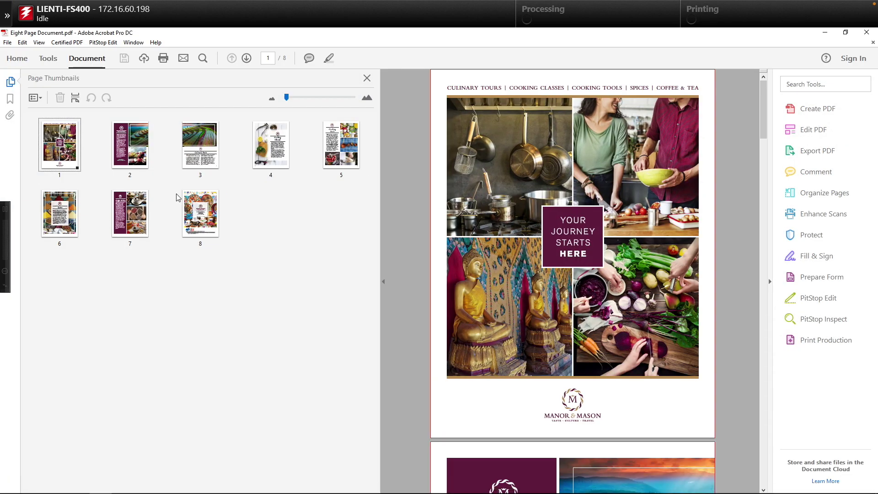
left_click(9, 43)
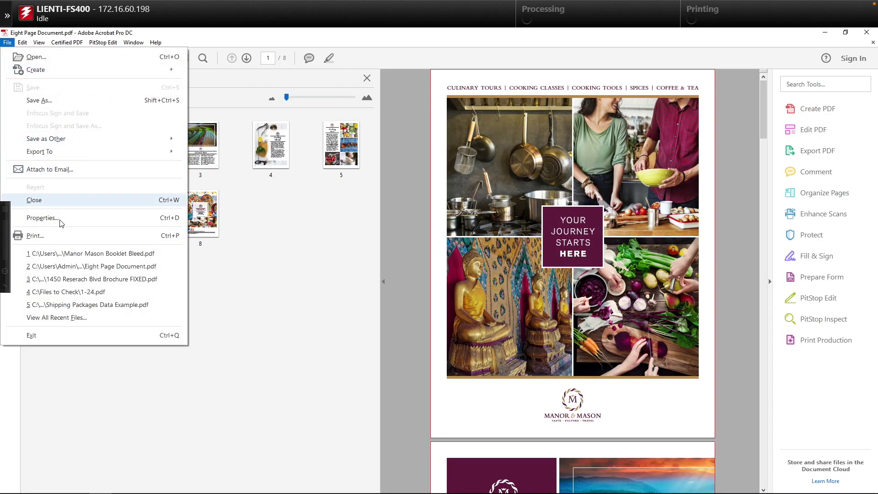
left_click(56, 236)
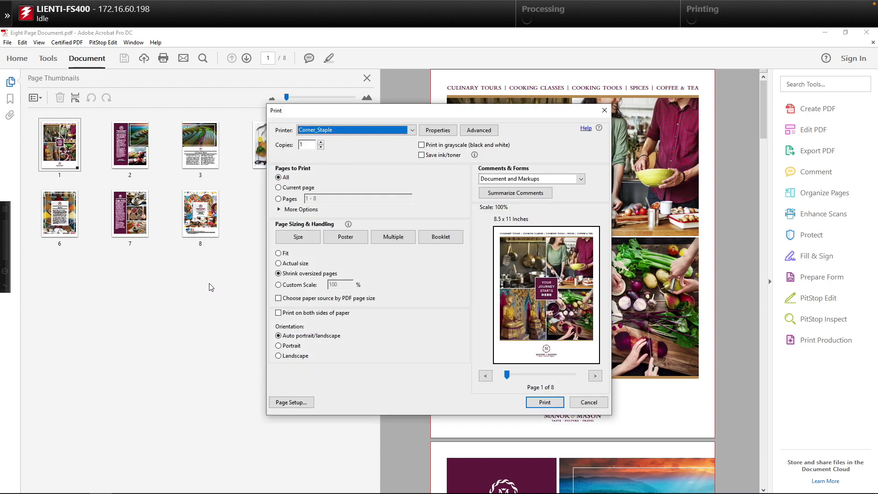
Confirm Duplex and Corner_Staple appear in the Printer list, then cancel printing and hide Acrobat.
left_click(413, 131)
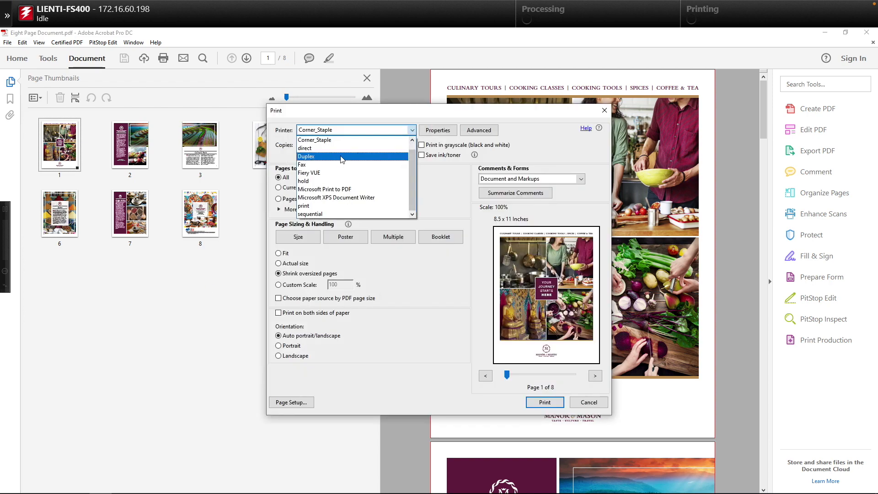
left_click(588, 405)
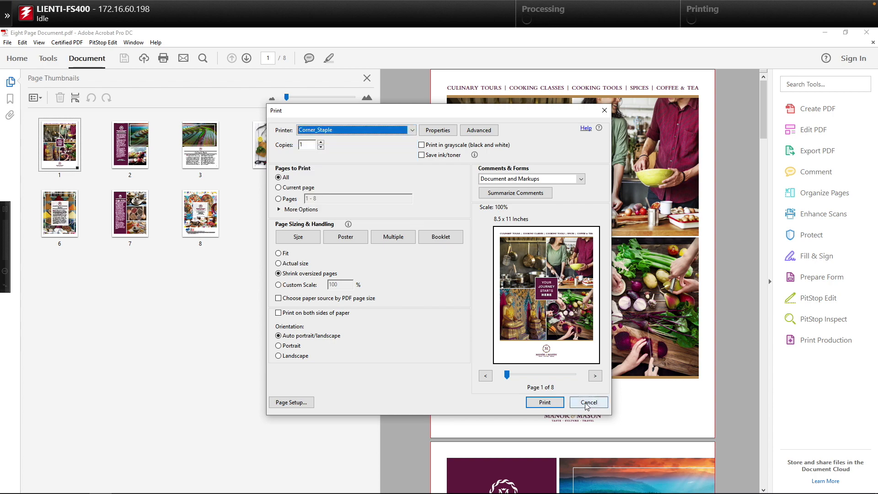
left_click(588, 403)
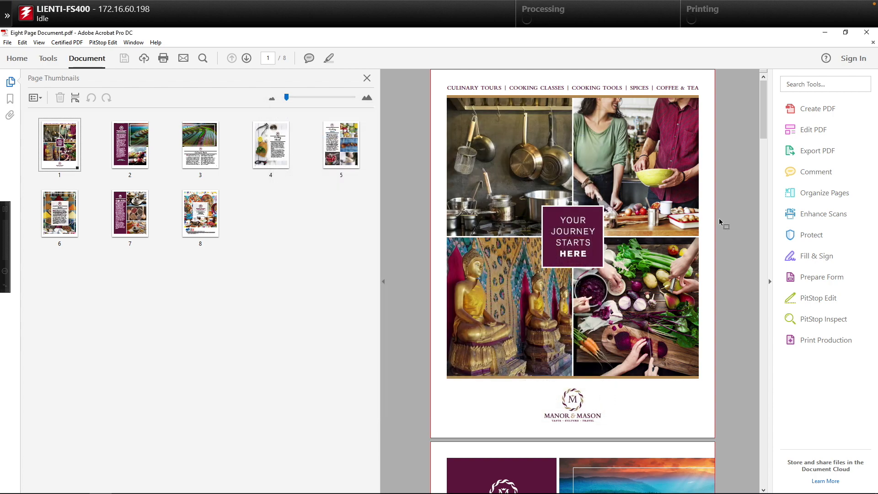
left_click(826, 34)
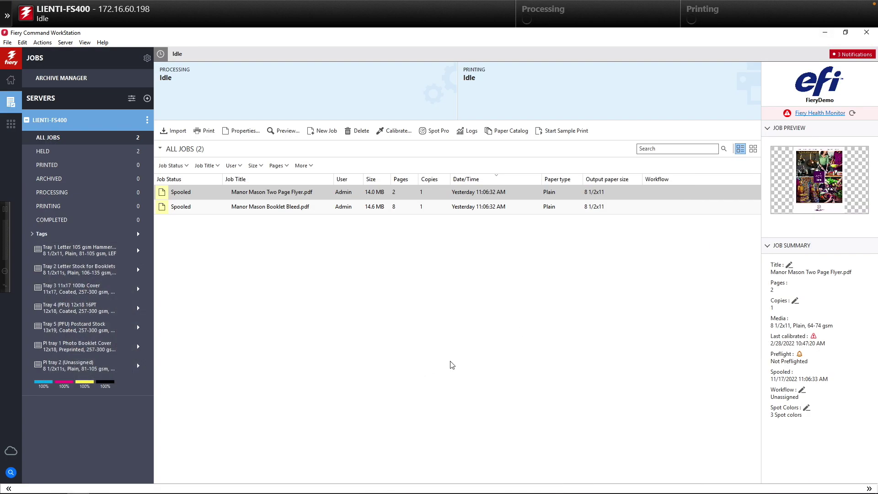
Launch Fiery Hot Folders, start a hot folder named Booklet, and connect it to LIENTI-FS400.
left_click(828, 33)
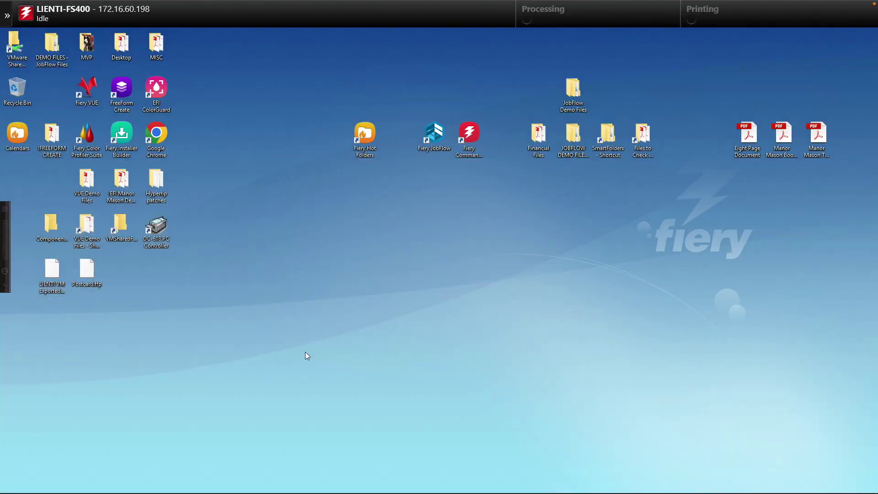
double_click(366, 133)
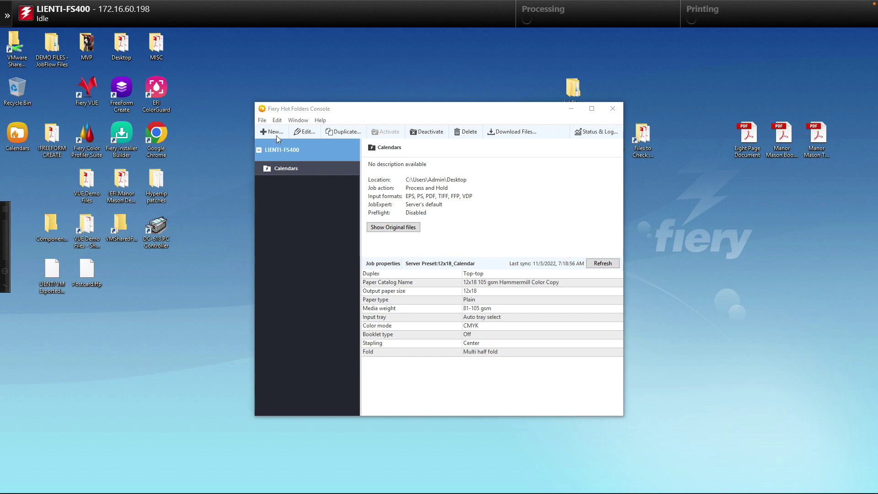
left_click(273, 131)
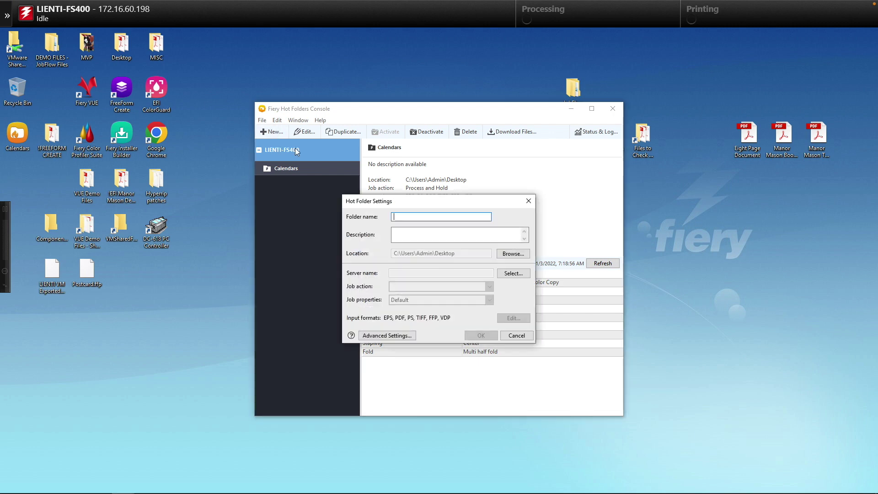
type("Booklet")
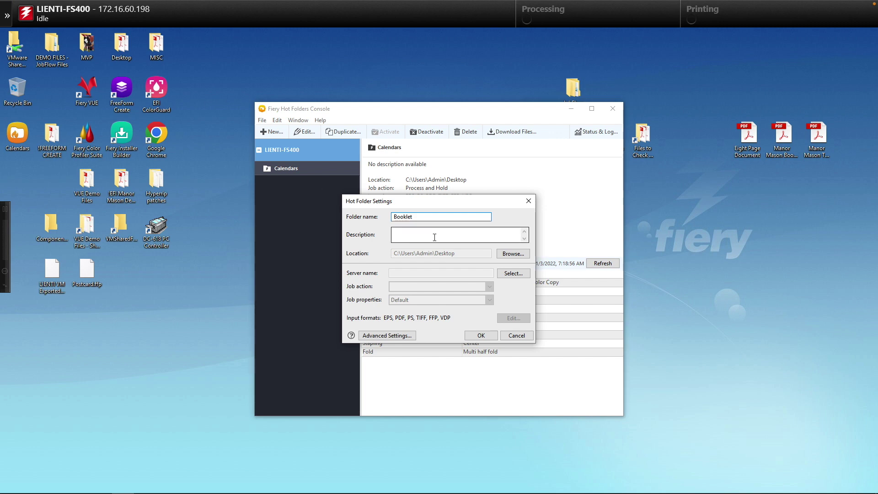
left_click(434, 237)
left_click(525, 273)
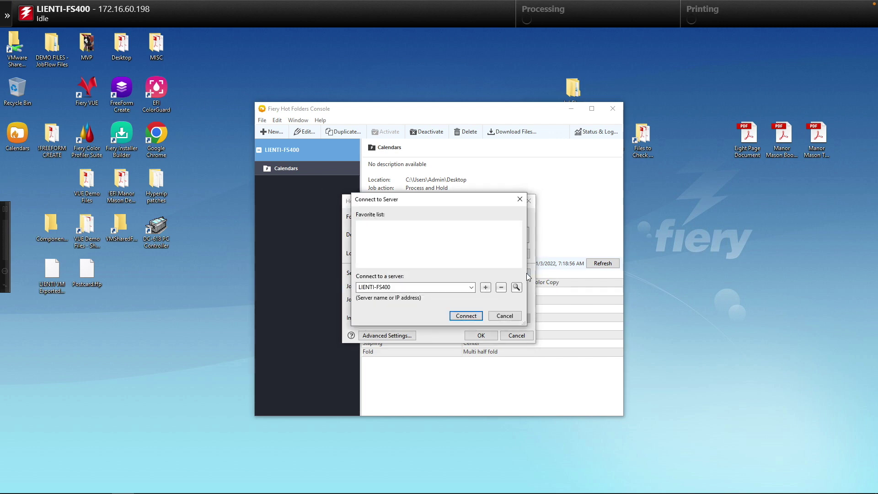
left_click(464, 315)
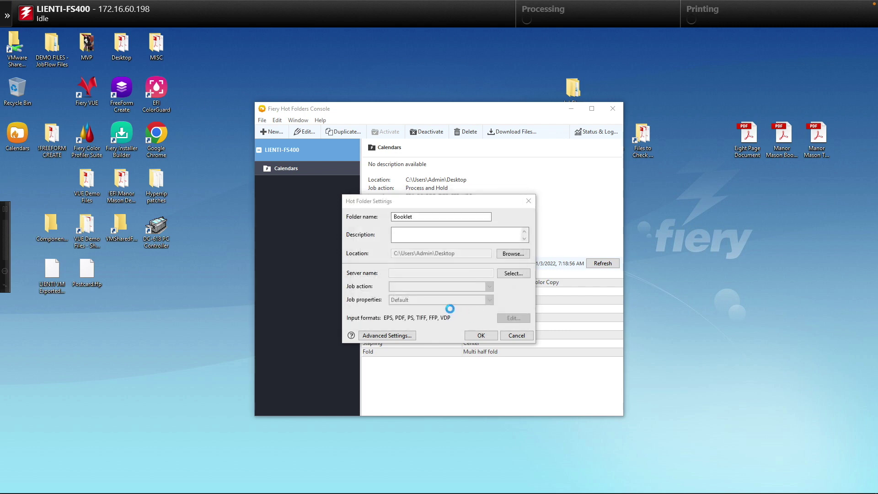
Set the hot folder's job action to Process and Hold with the Booklet job properties preset.
left_click(420, 258)
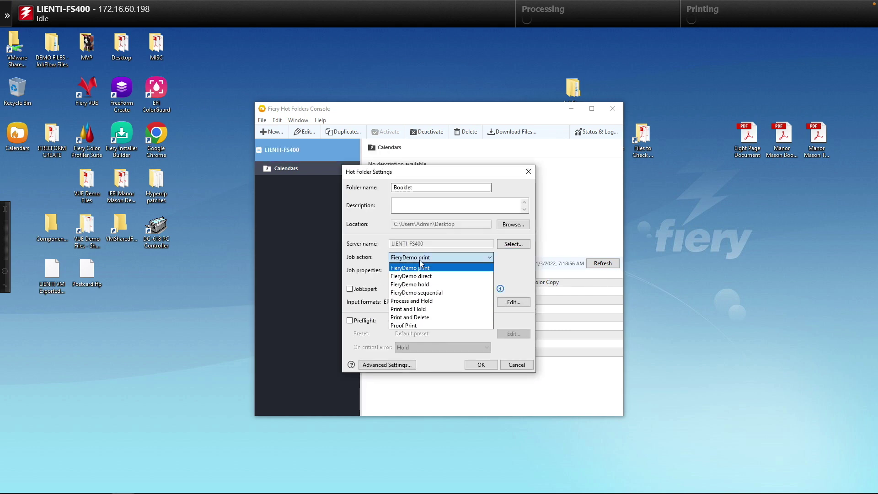
left_click(421, 300)
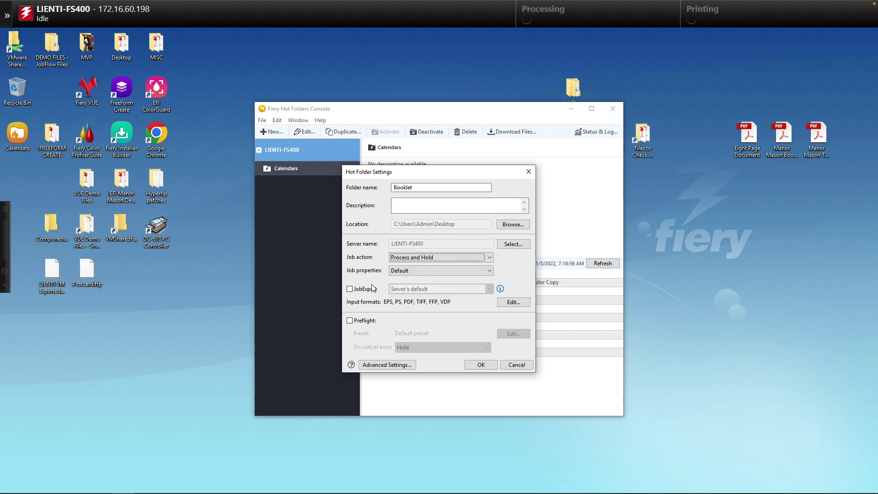
left_click(489, 271)
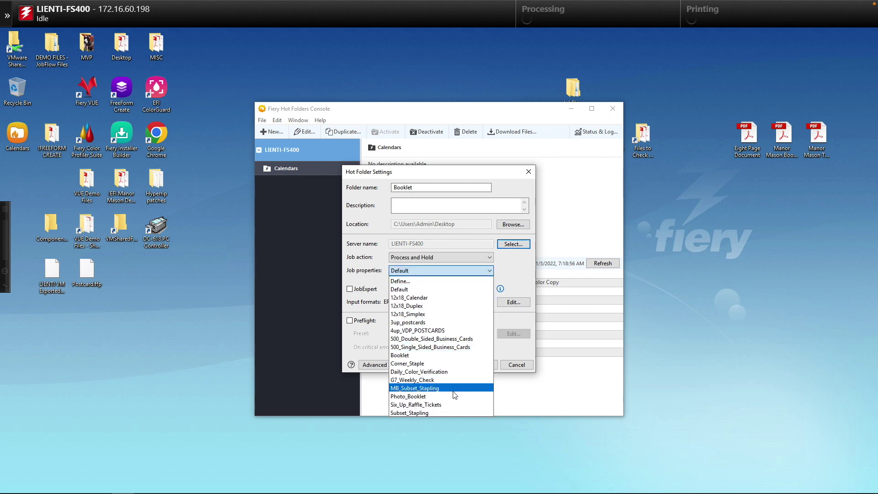
left_click(413, 354)
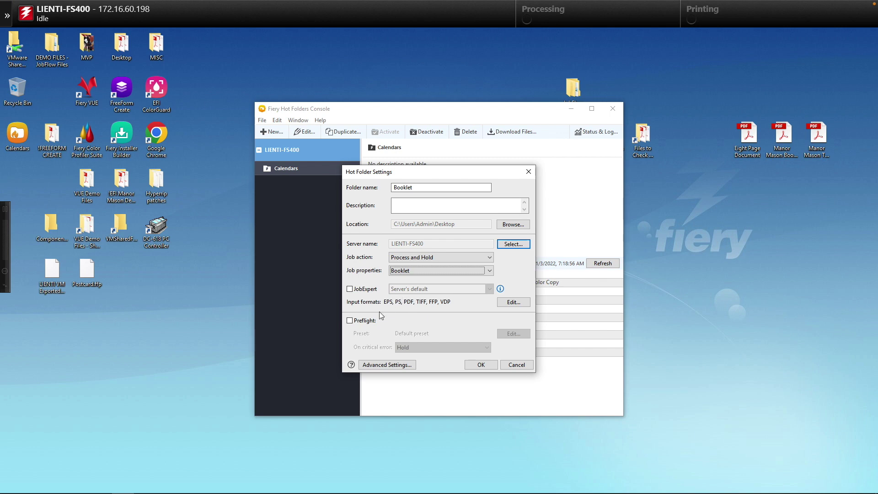
Remove VDP from accepted input formats, save the Booklet folder, and move its shortcut to the desktop top.
left_click(502, 304)
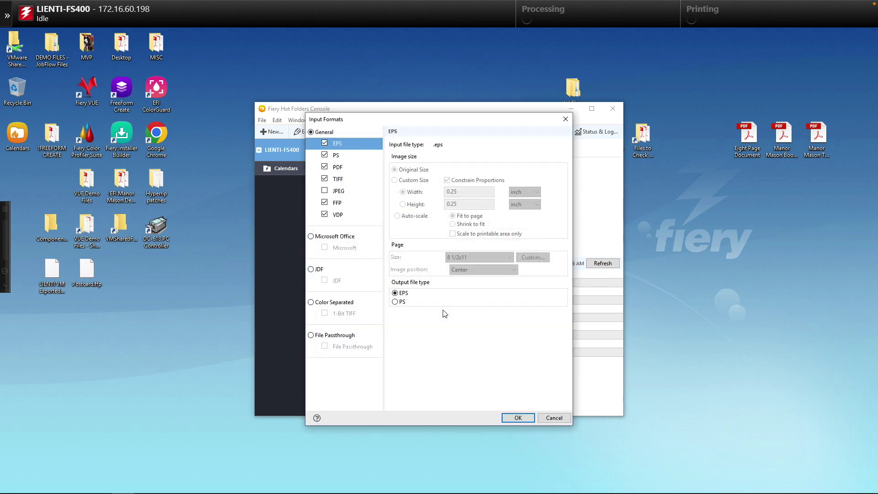
left_click(325, 215)
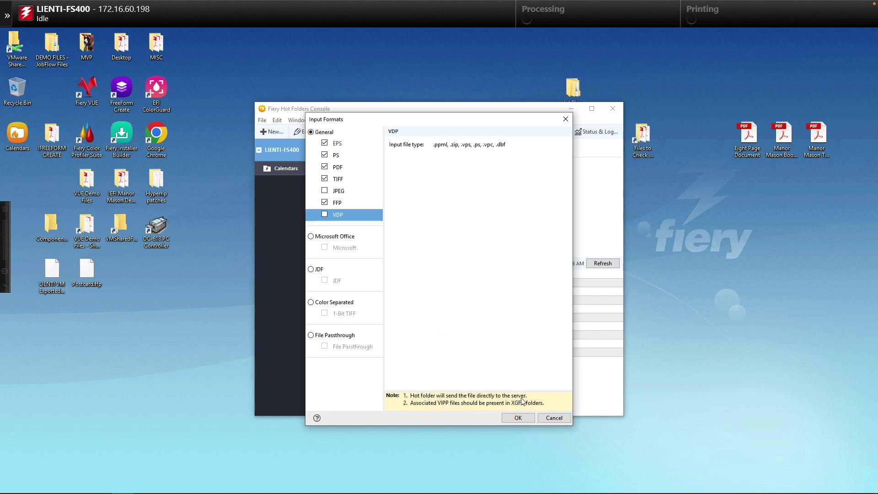
left_click(524, 417)
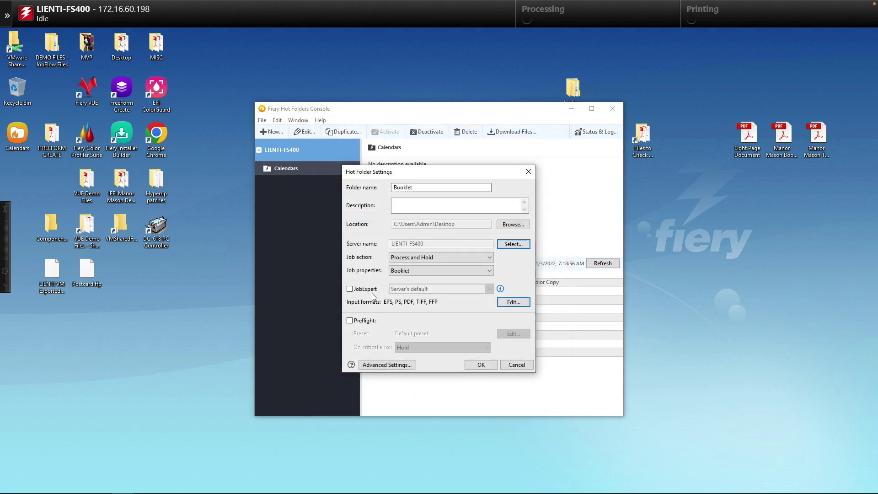
left_click(481, 365)
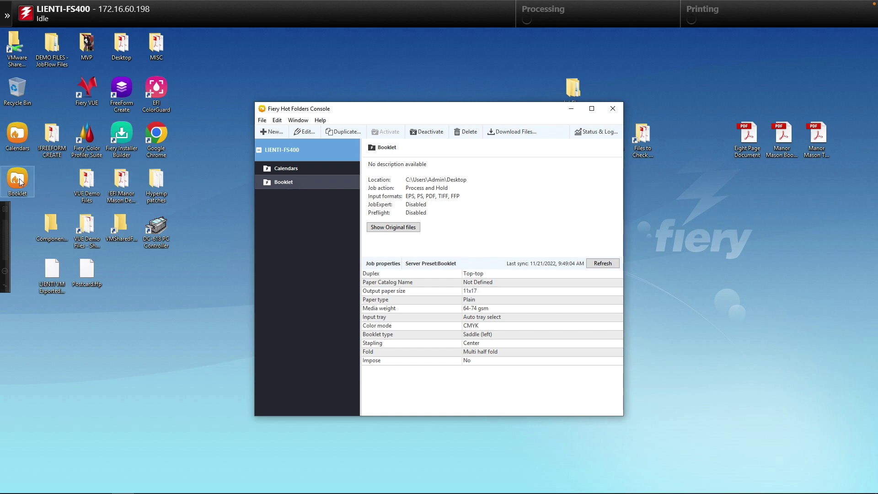
left_click_drag(17, 178, 379, 63)
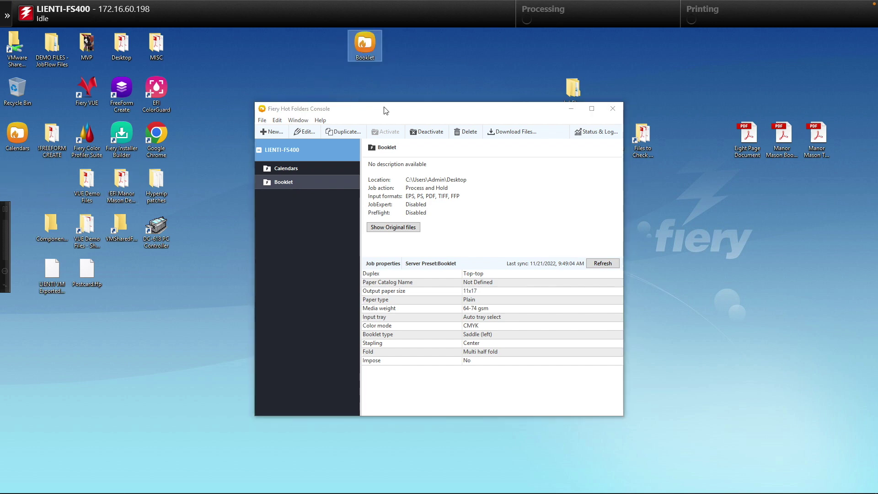
Close the Hot Folders console and send Manor Mason Booklet Bleed.pdf to the Booklet hot folder.
left_click(613, 108)
left_click(785, 137)
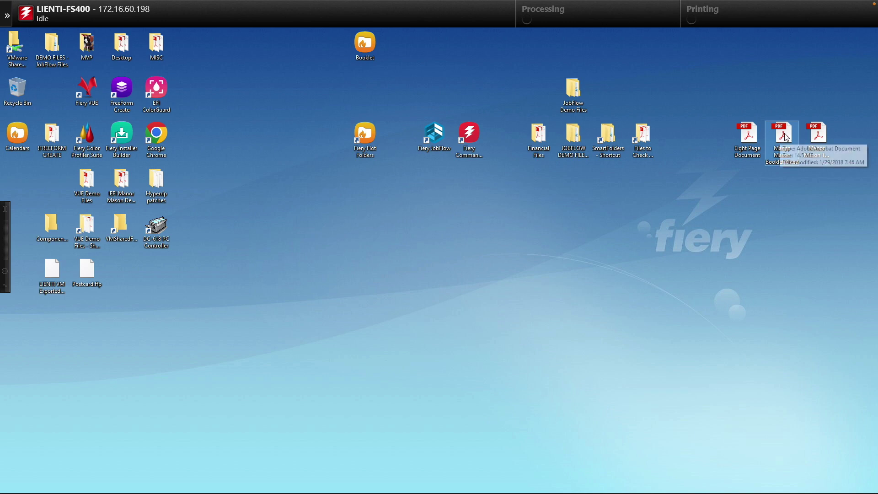
right_click(787, 136)
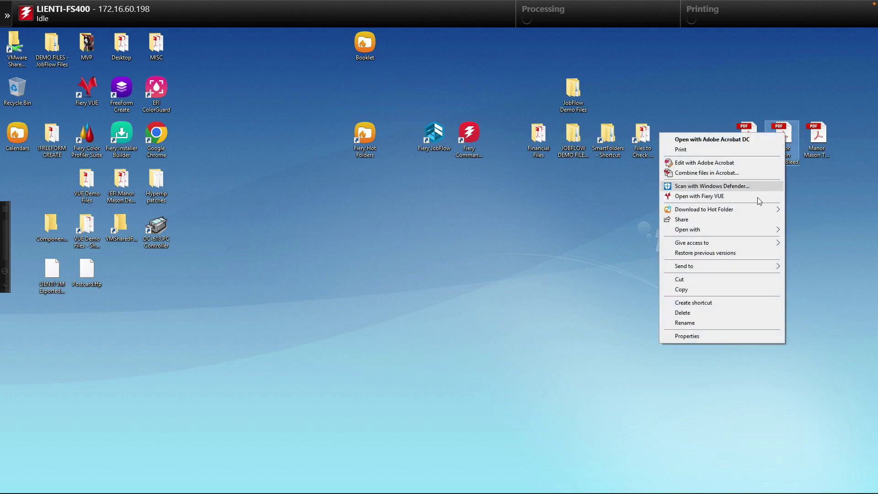
mouse_move(737, 208)
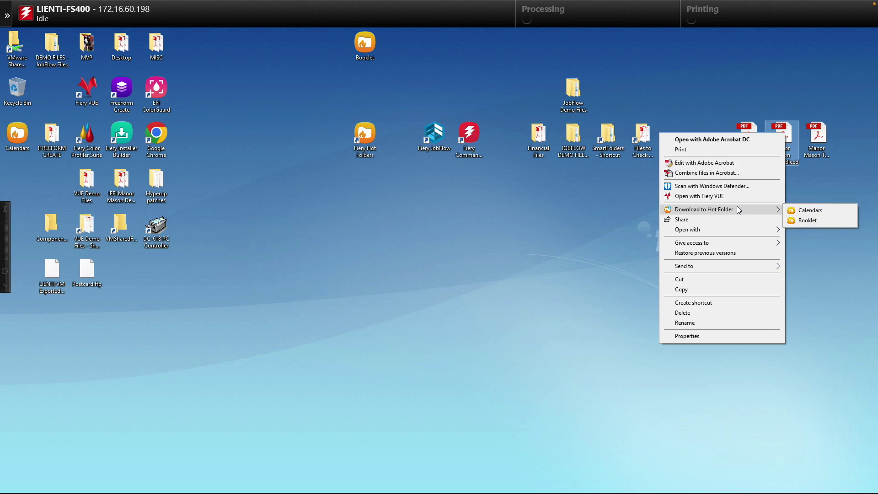
left_click(824, 224)
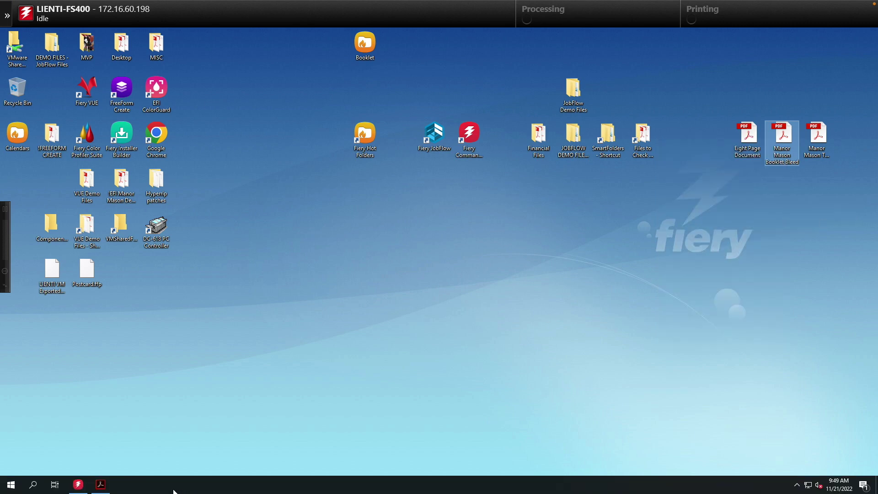
left_click(79, 487)
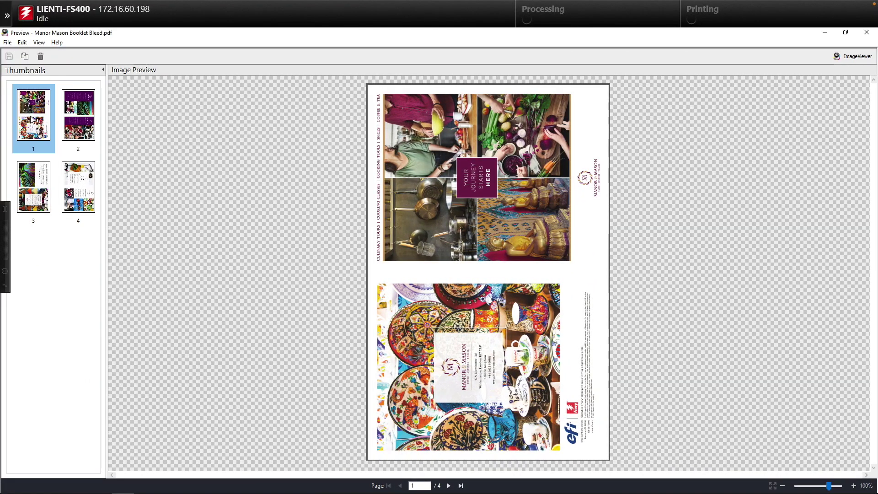
Step through imposed booklet sheets 2, 3 and 4 in the preview, then return to sheet 1.
left_click(81, 119)
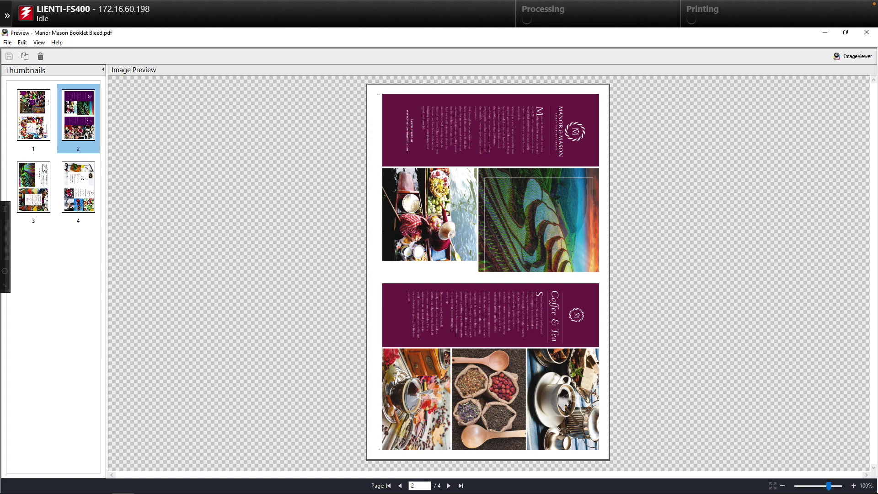
left_click(39, 180)
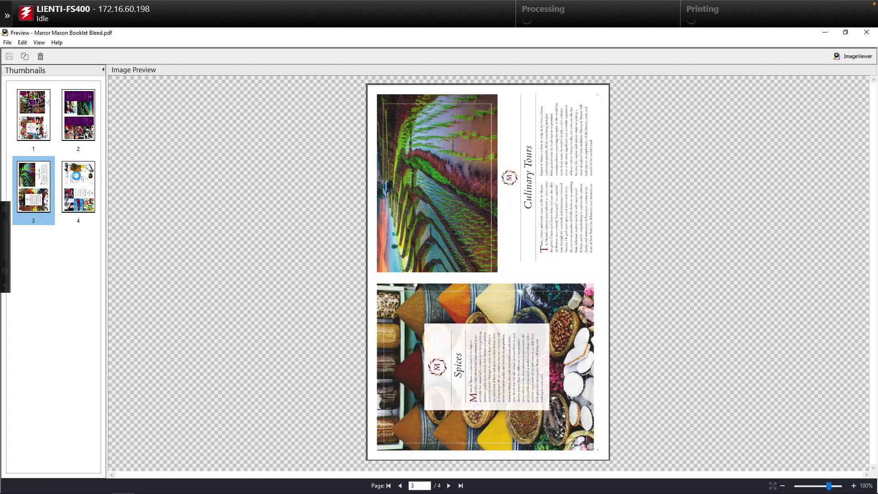
left_click(79, 179)
left_click(29, 124)
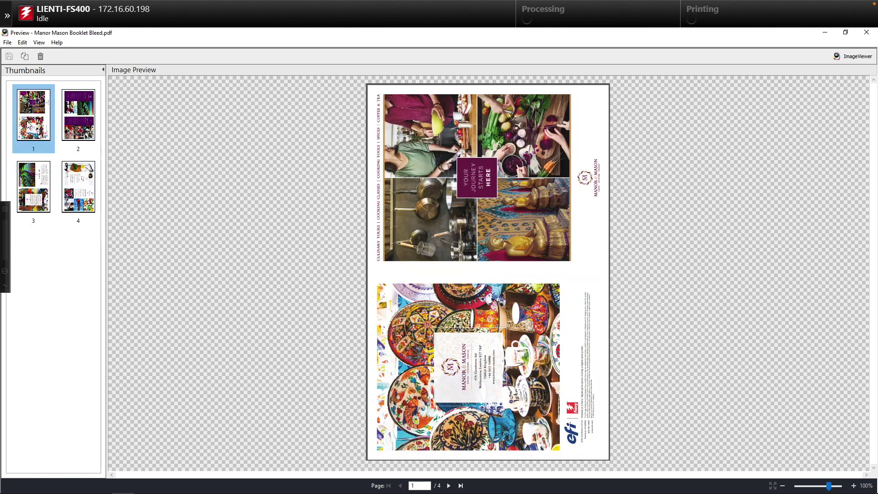